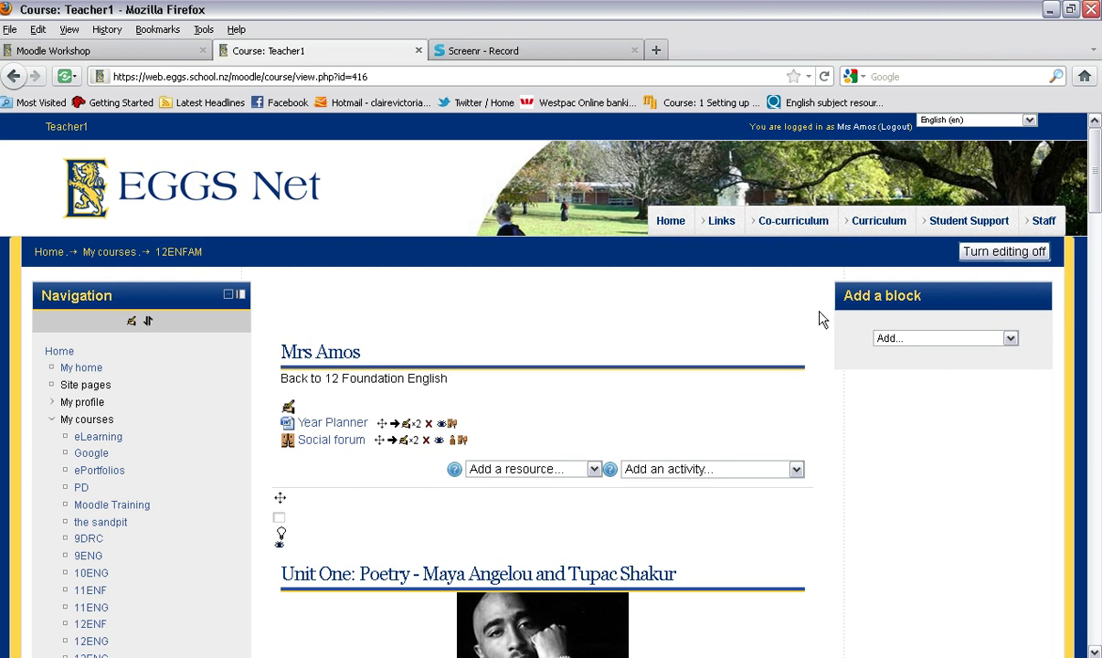
- Add a Section links block listing sections 1 to 9 to the course page
{"action": "left_click", "coordinate": [1010, 339]}
{"action": "left_click_drag", "start_coordinate": [1012, 386], "coordinate": [1014, 477]}
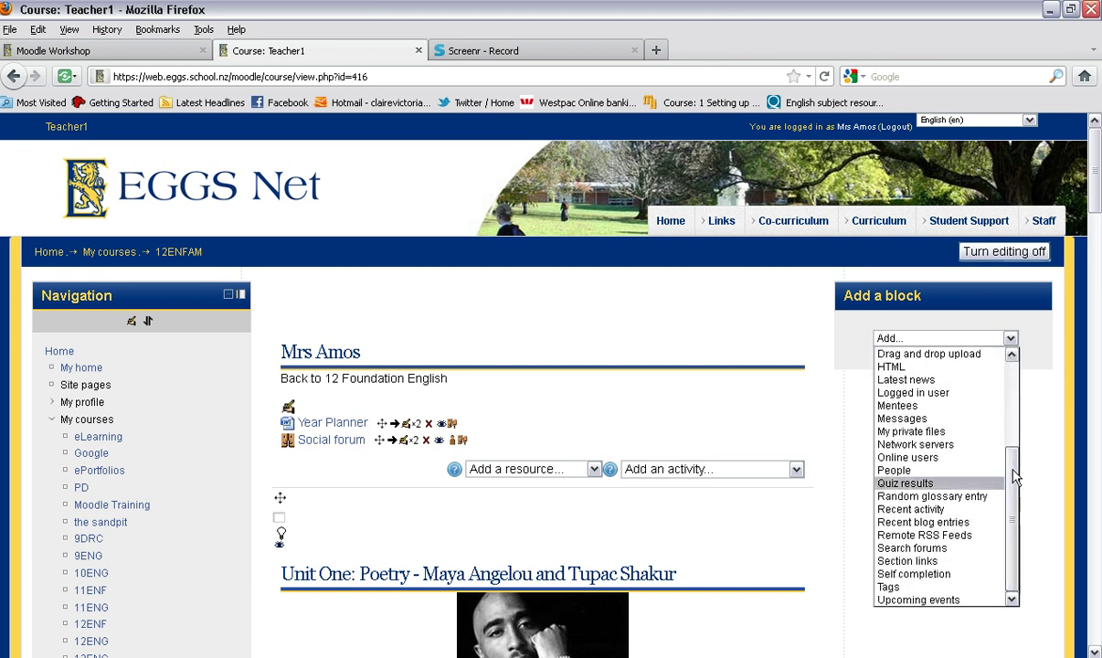
{"action": "left_click", "coordinate": [907, 561]}
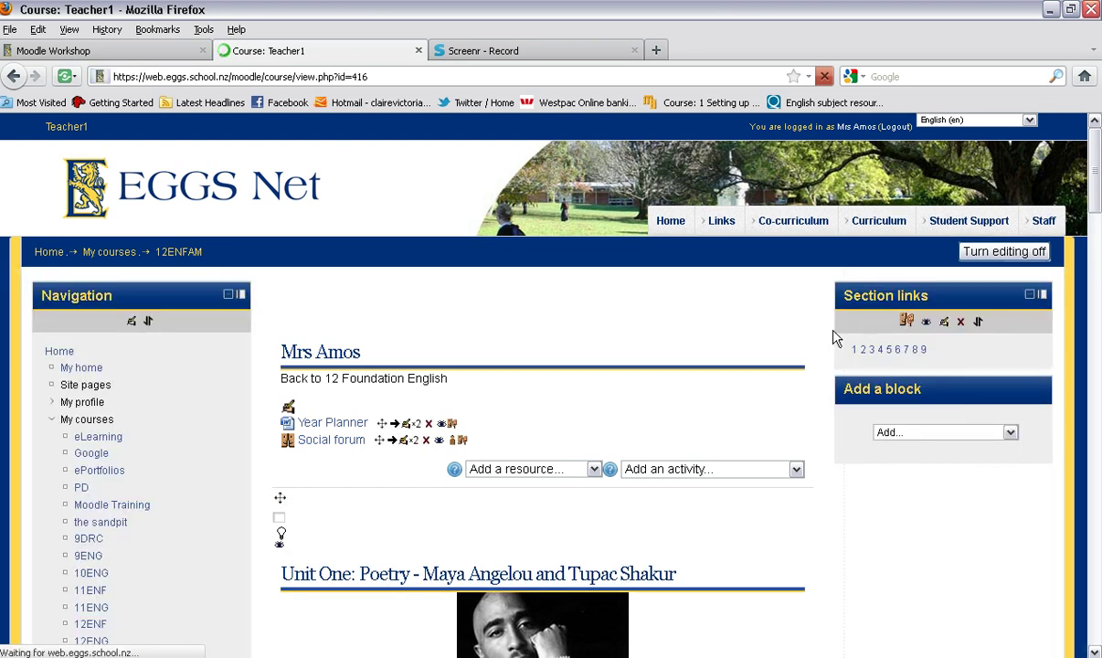
{"action": "left_click_drag", "start_coordinate": [1093, 178], "coordinate": [1094, 224]}
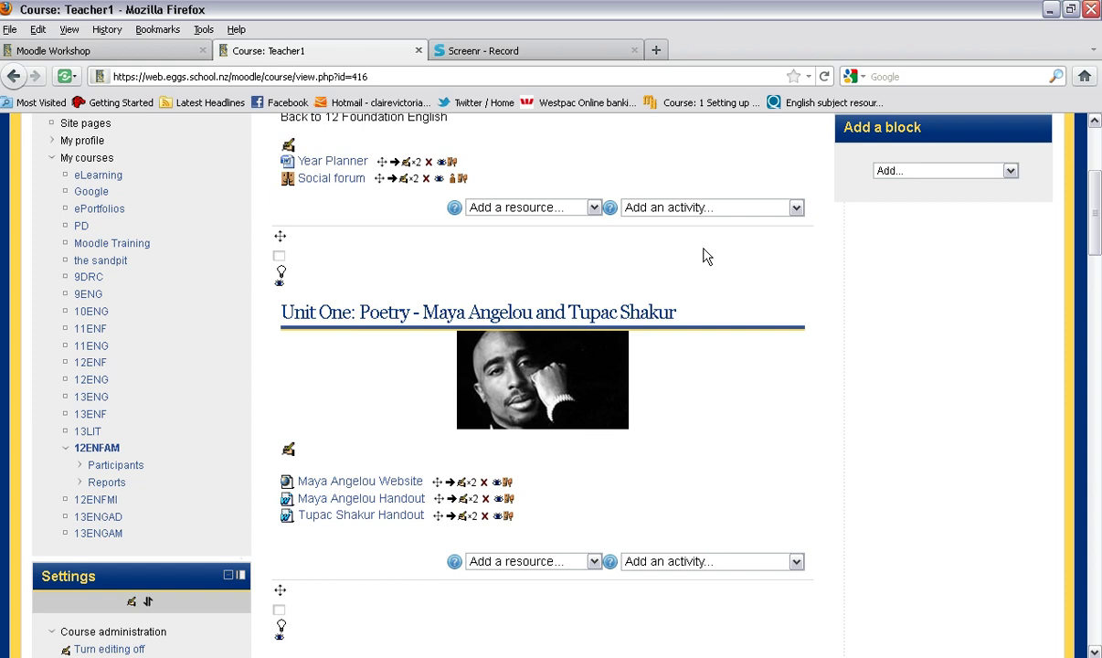
{"action": "left_click_drag", "start_coordinate": [1094, 216], "coordinate": [1096, 173]}
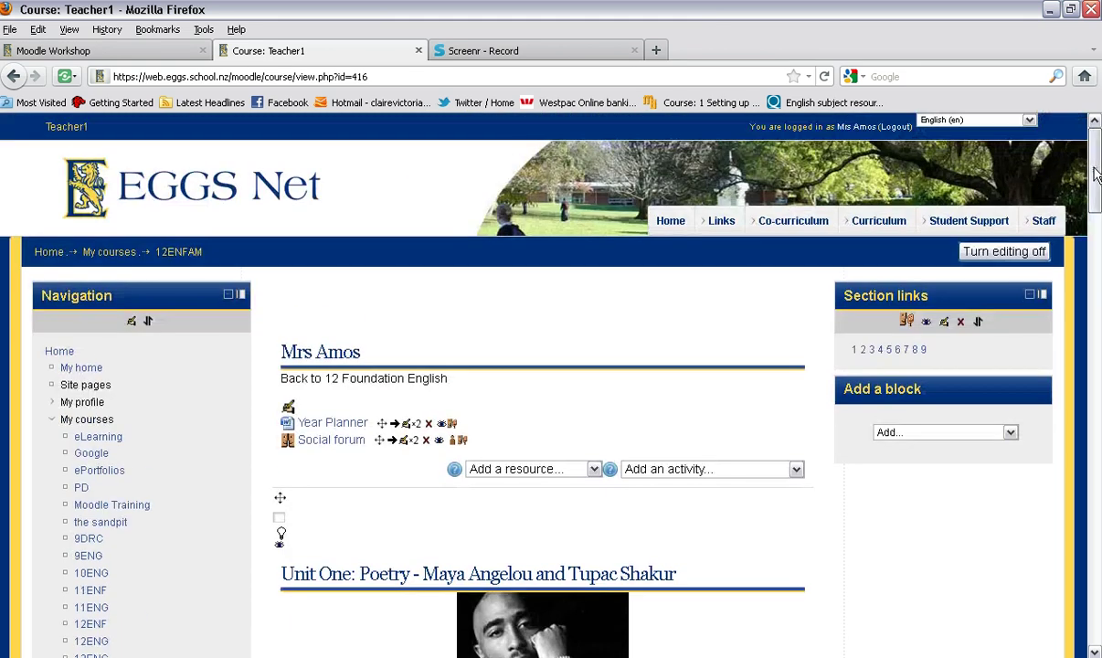
{"action": "left_click", "coordinate": [865, 350]}
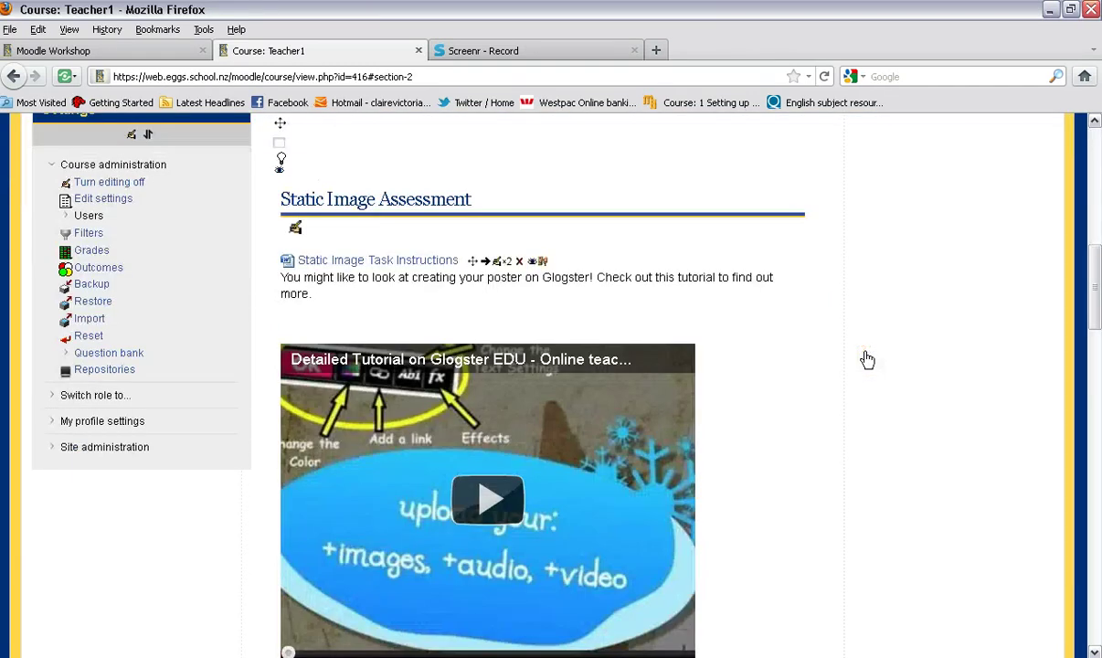
{"action": "left_click_drag", "start_coordinate": [1093, 306], "coordinate": [1094, 187]}
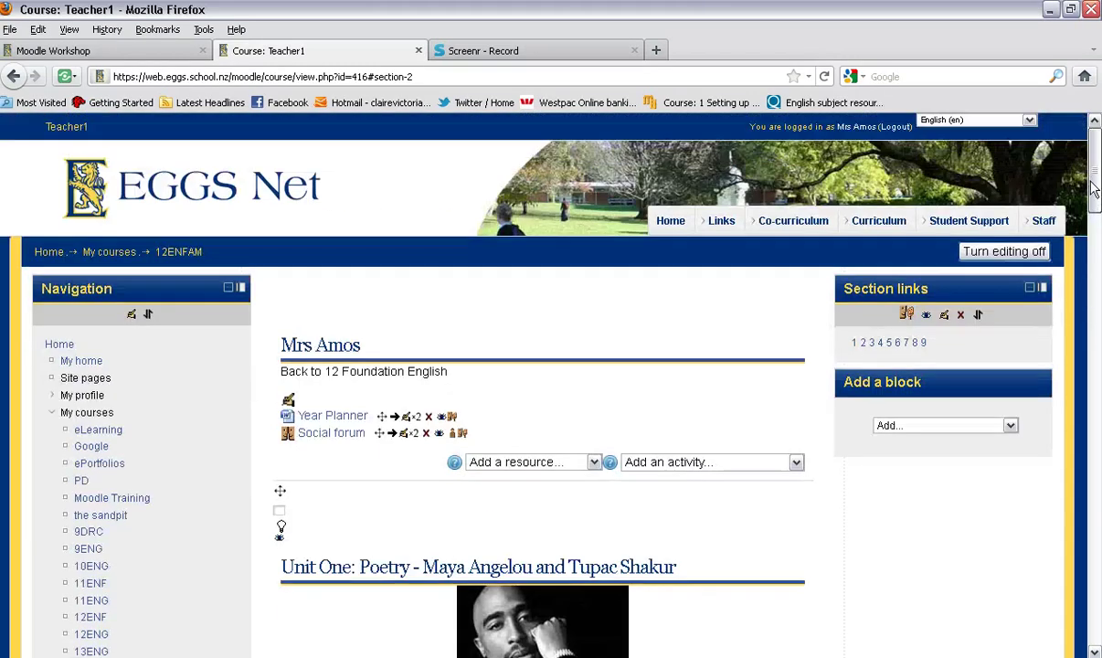
{"action": "left_click", "coordinate": [871, 344]}
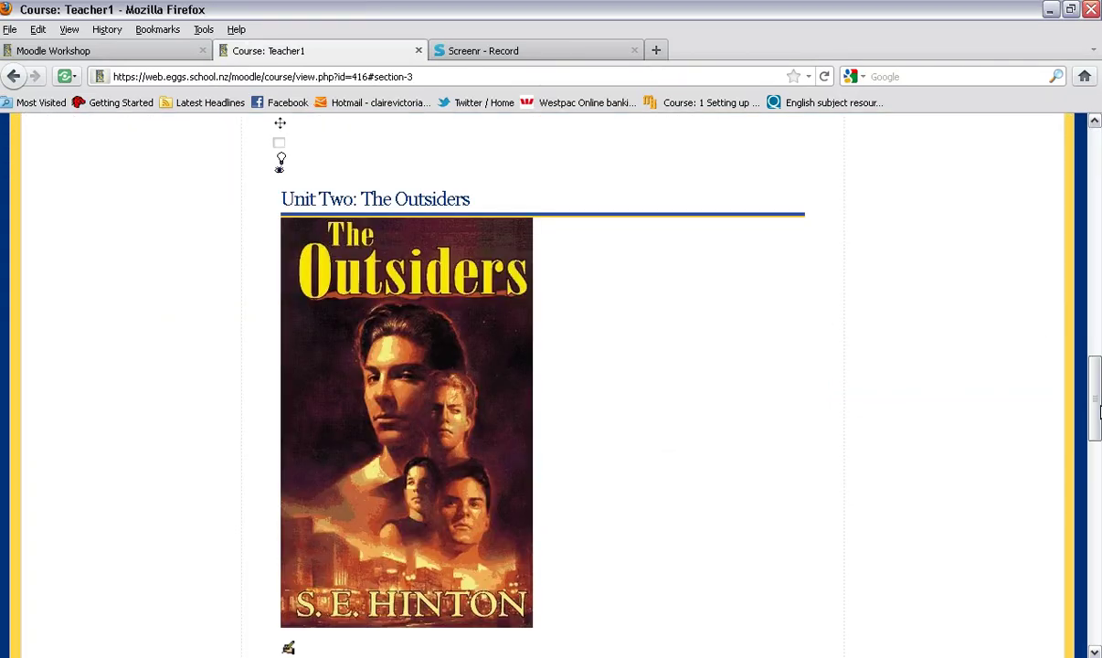
{"action": "left_click_drag", "start_coordinate": [1098, 411], "coordinate": [1031, 165]}
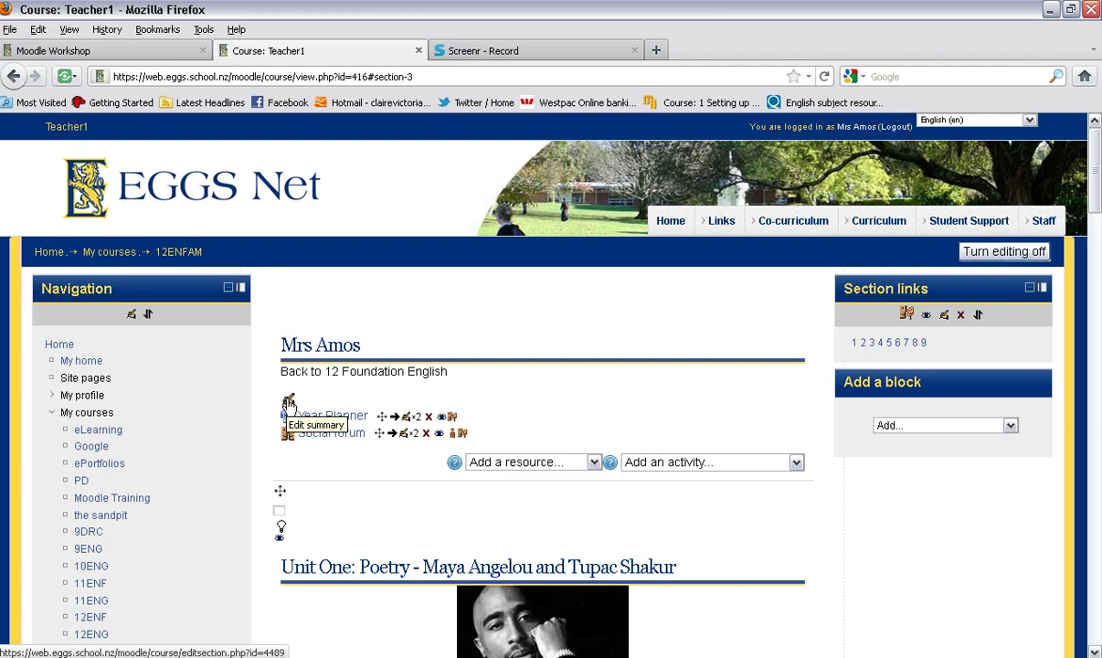
- Add 'Static Image' and 'The Outsiders' as new lines below 'Back to 12 Foundation English' in the top section summary
{"action": "left_click", "coordinate": [289, 403]}
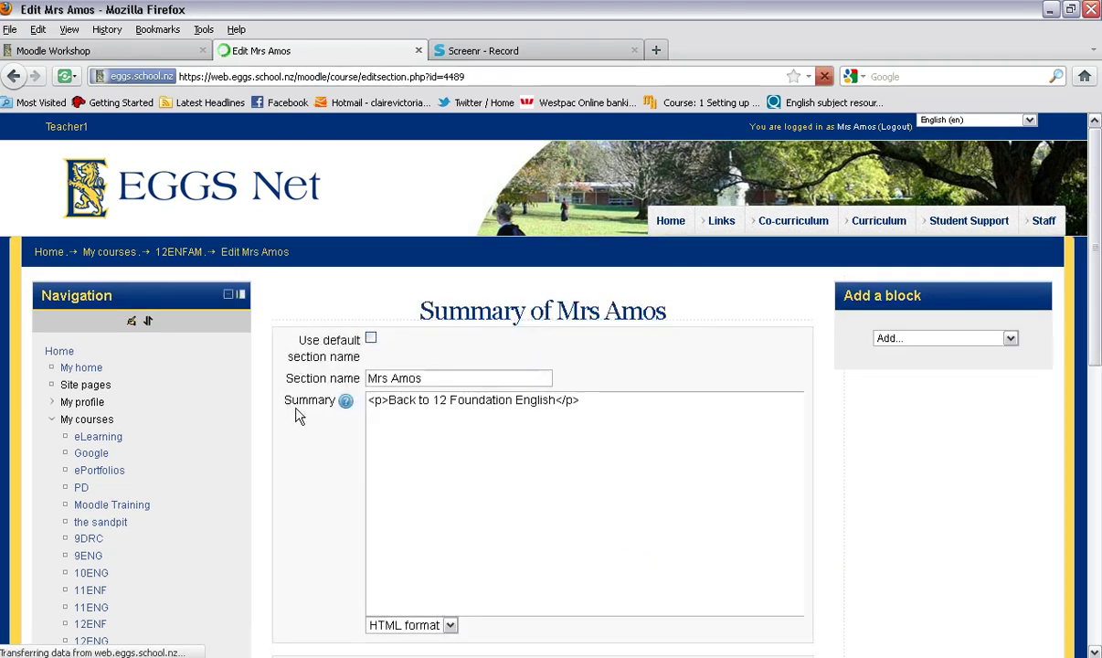
{"action": "left_click", "coordinate": [539, 487]}
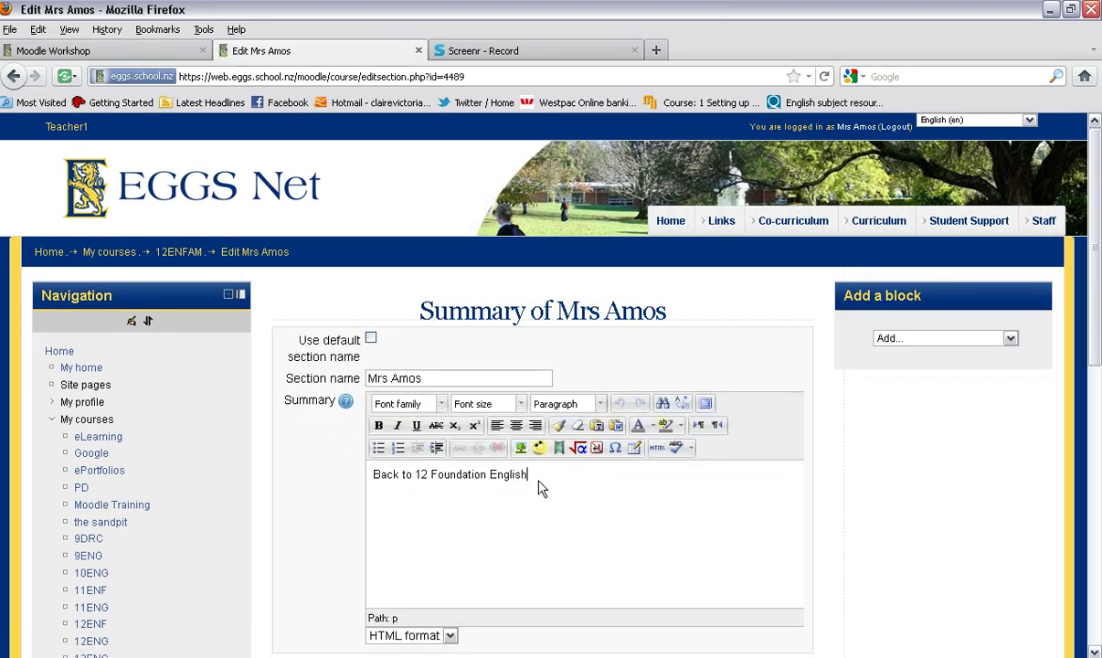
{"action": "key", "text": "Return"}
{"action": "type", "text": "Static Image"}
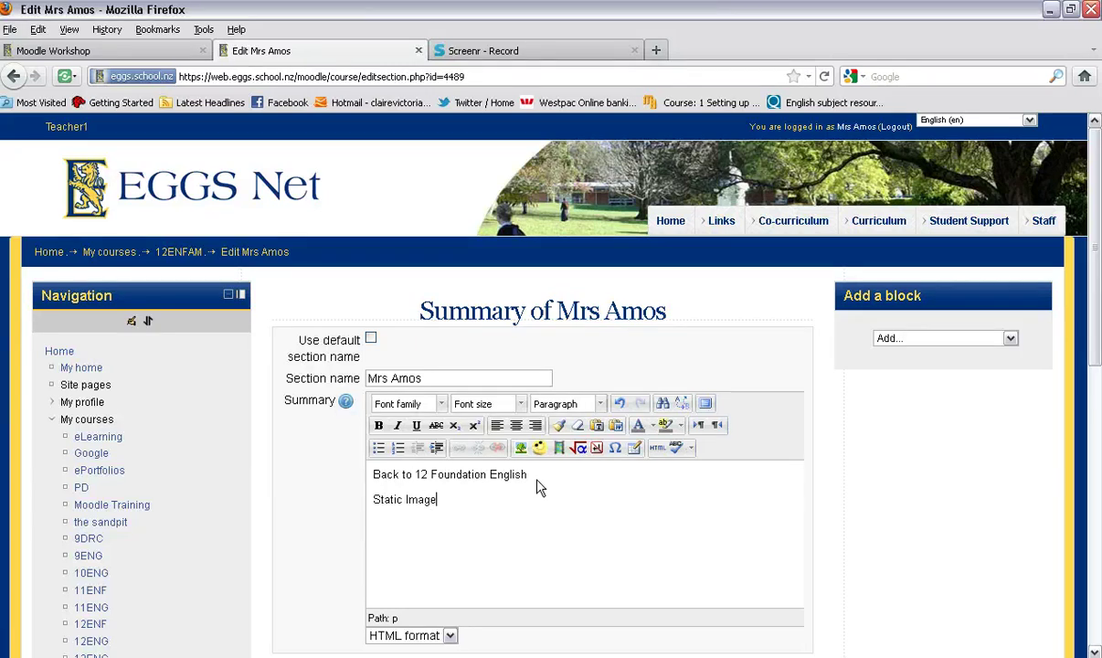
{"action": "key", "text": "Return"}
{"action": "type", "text": "The Outsiders"}
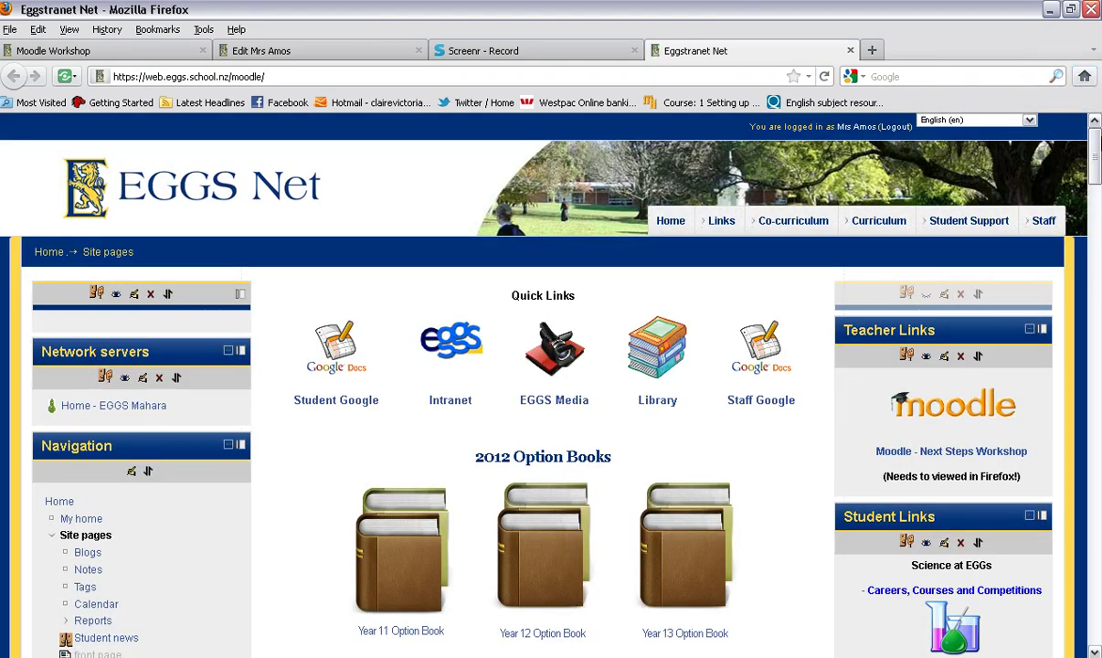
- Go to the site home page and expand My courses in the Navigation block
{"action": "left_click_drag", "start_coordinate": [1100, 149], "coordinate": [1075, 146]}
{"action": "left_click", "coordinate": [60, 502]}
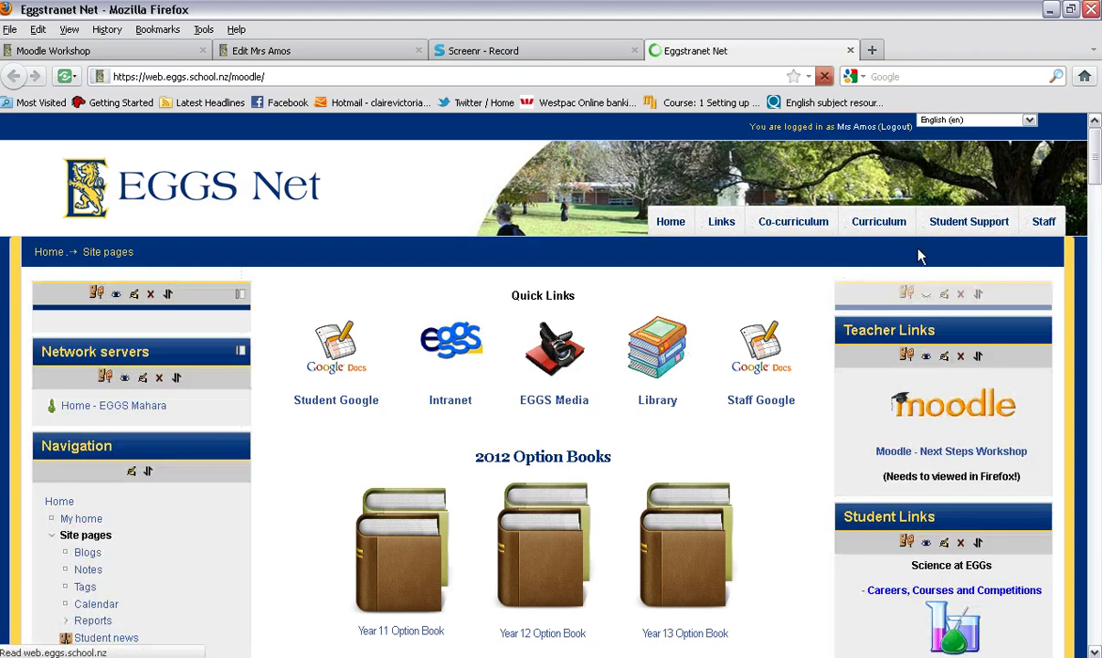
{"action": "left_click_drag", "start_coordinate": [1098, 157], "coordinate": [1095, 208]}
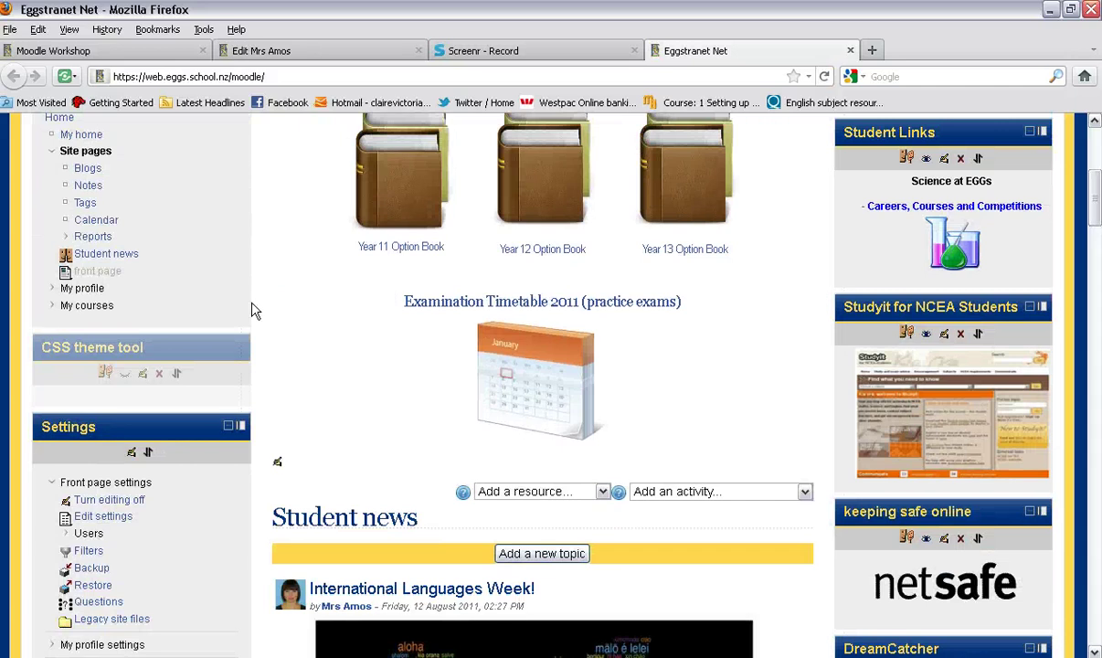
{"action": "left_click", "coordinate": [86, 308]}
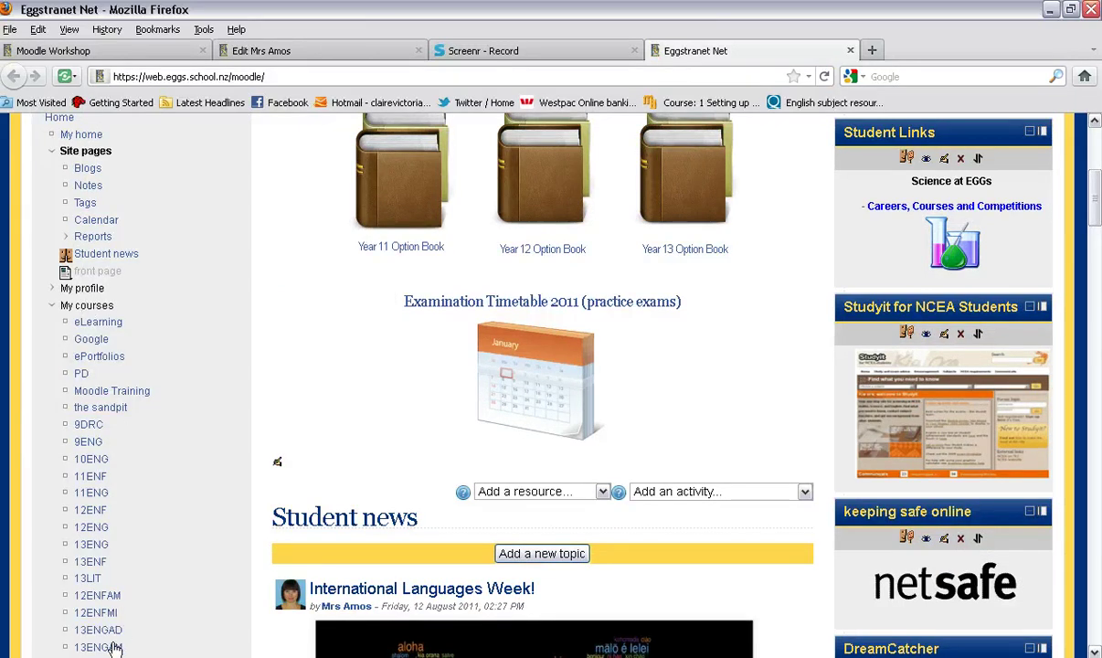
{"action": "scroll", "coordinate": [1031, 192], "scroll_direction": "down", "scroll_amount": 3}
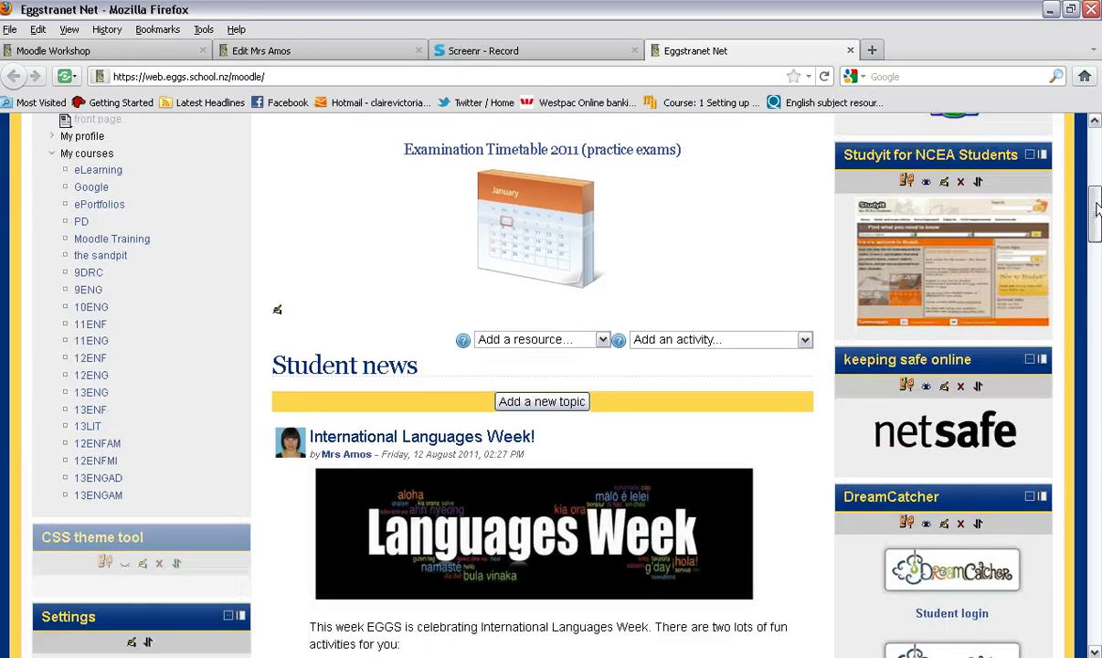
- Open the 12ENFAM course's section 2, Static Image Assessment, and copy its page address
{"action": "left_click", "coordinate": [111, 446]}
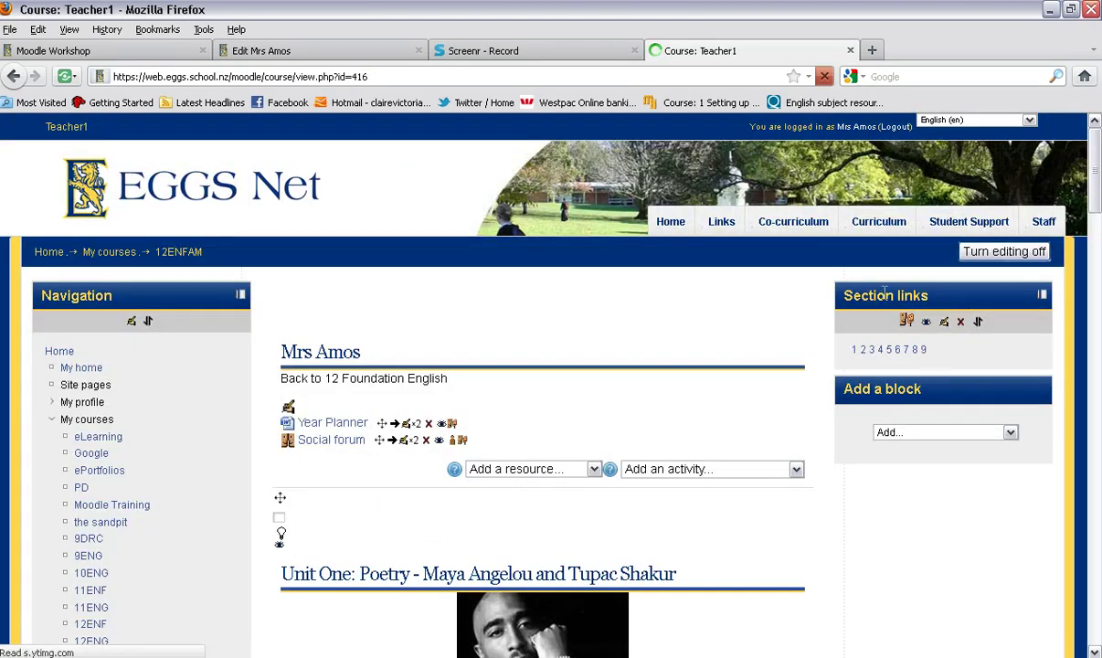
{"action": "left_click", "coordinate": [863, 353]}
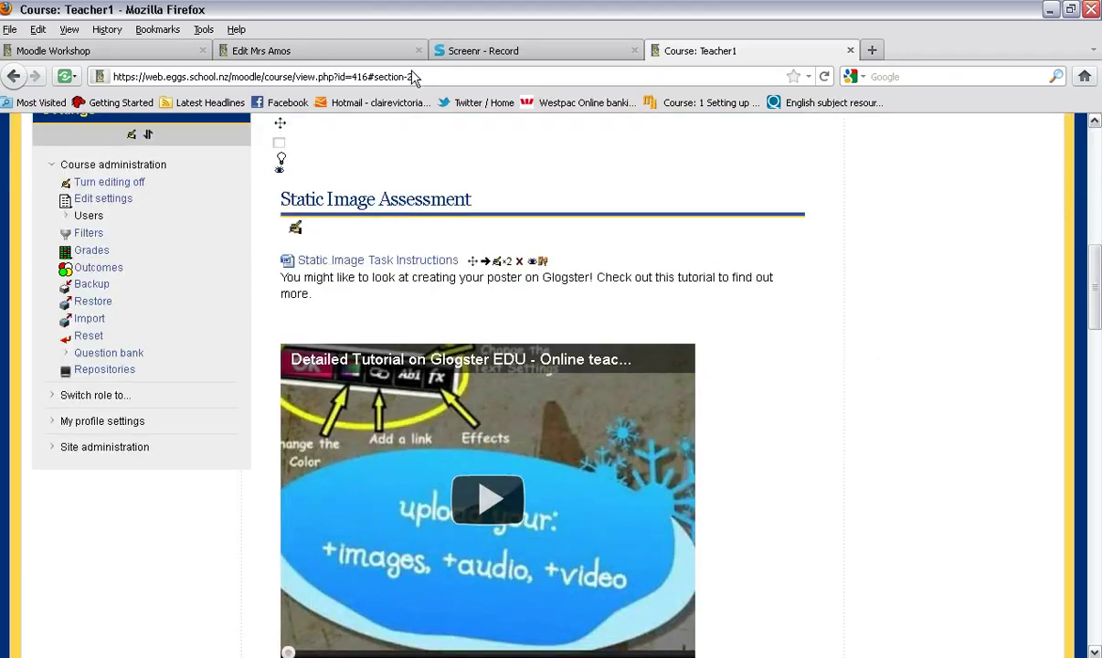
{"action": "left_click_drag", "start_coordinate": [412, 76], "coordinate": [102, 77]}
{"action": "key", "text": "ctrl+c"}
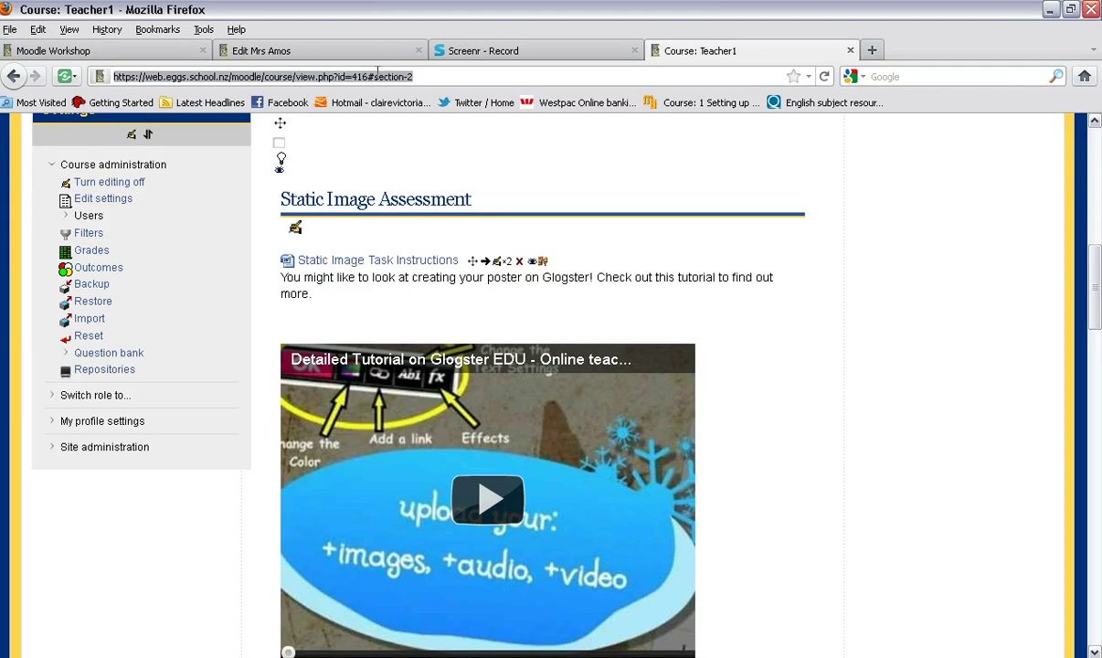
{"action": "right_click", "coordinate": [377, 73]}
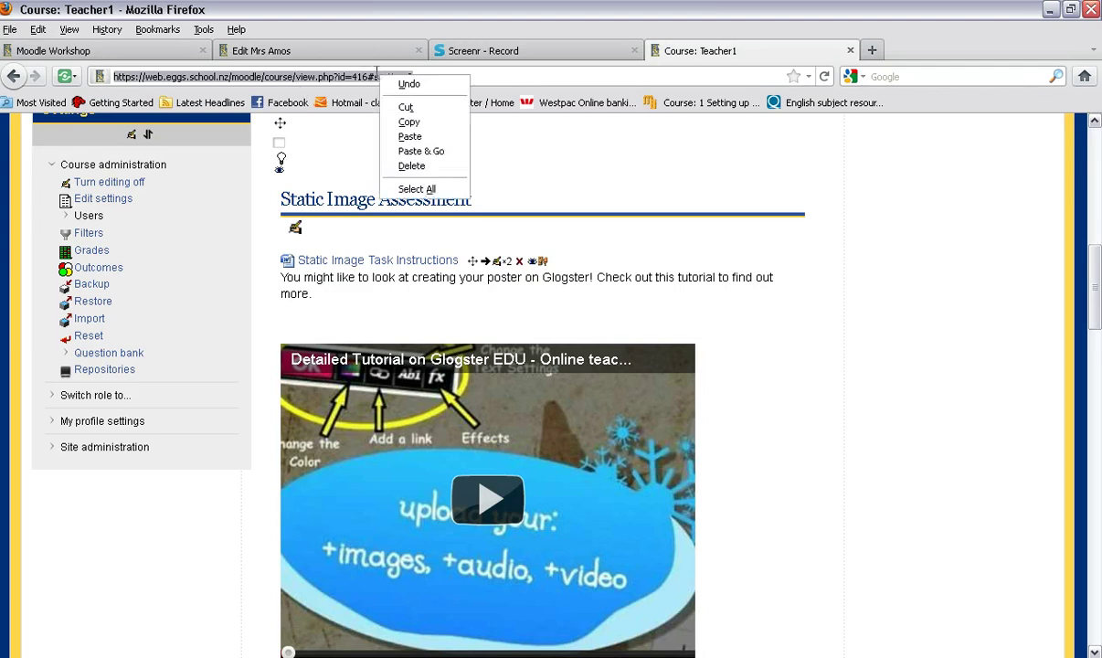
{"action": "left_click", "coordinate": [408, 122]}
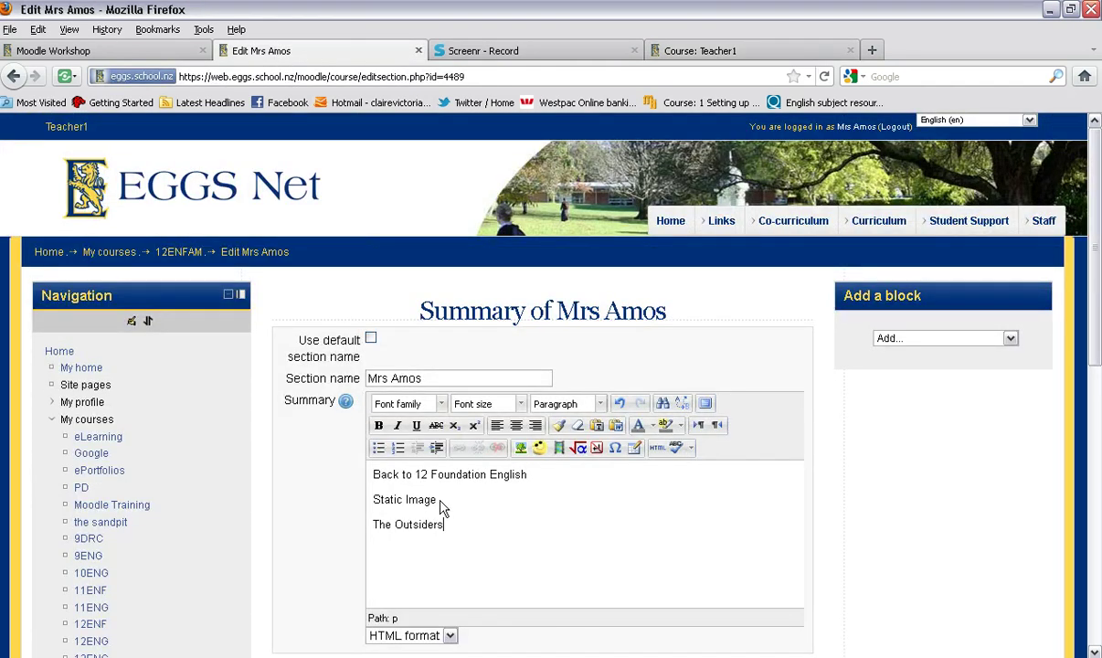
- Link 'Static Image' in the summary to the copied section 2 address
{"action": "left_click_drag", "start_coordinate": [439, 505], "coordinate": [375, 504]}
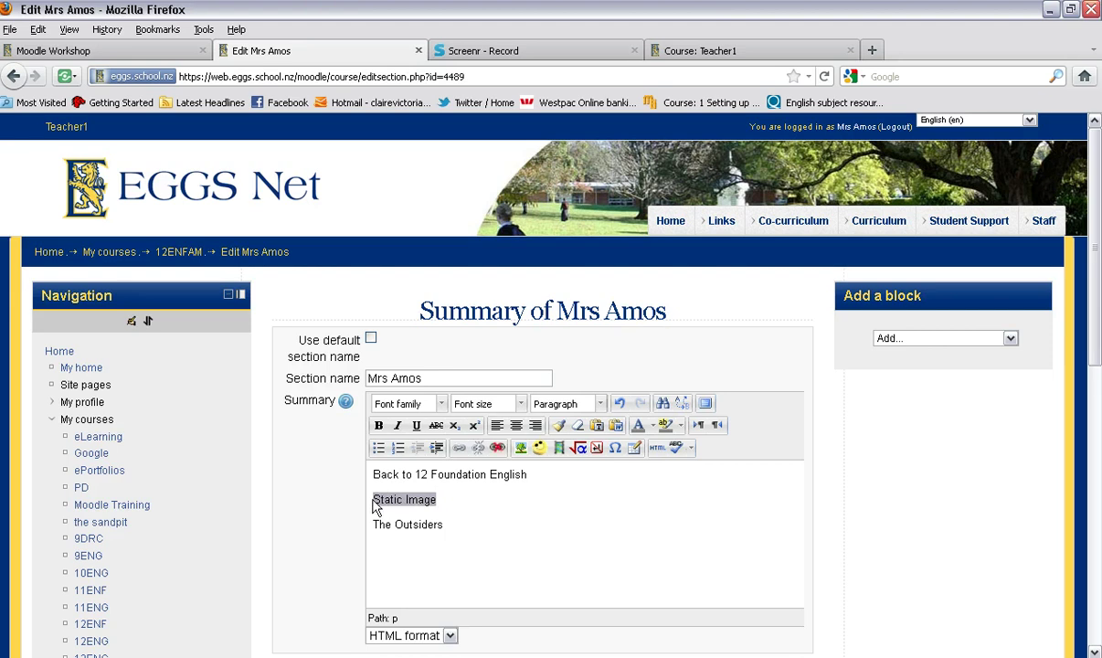
{"action": "left_click", "coordinate": [459, 448]}
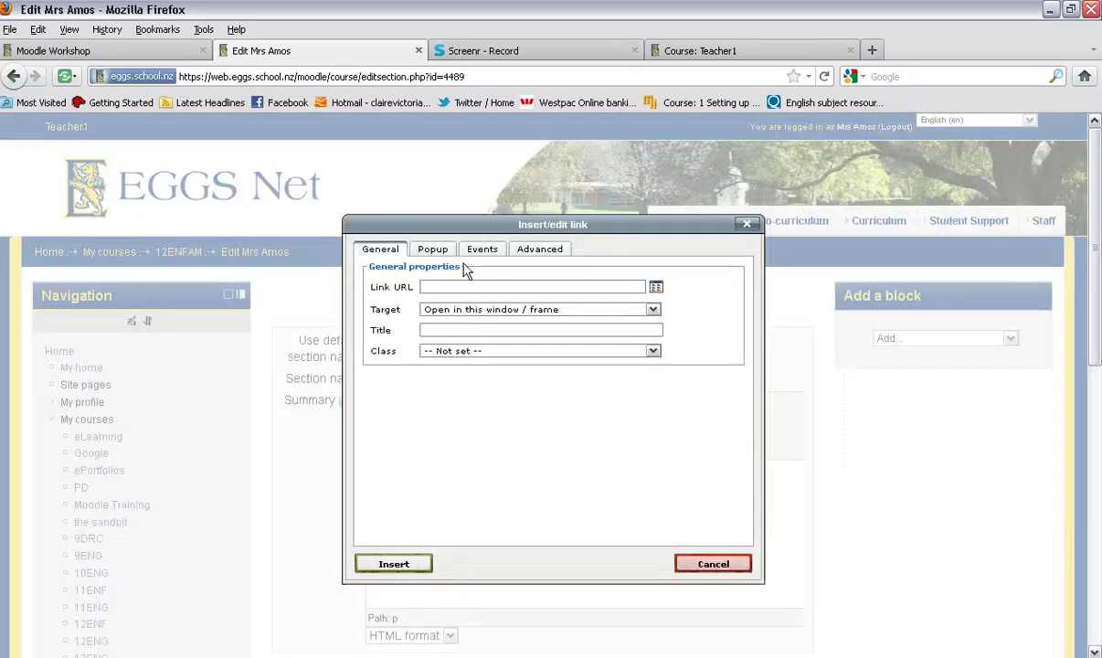
{"action": "right_click", "coordinate": [503, 287]}
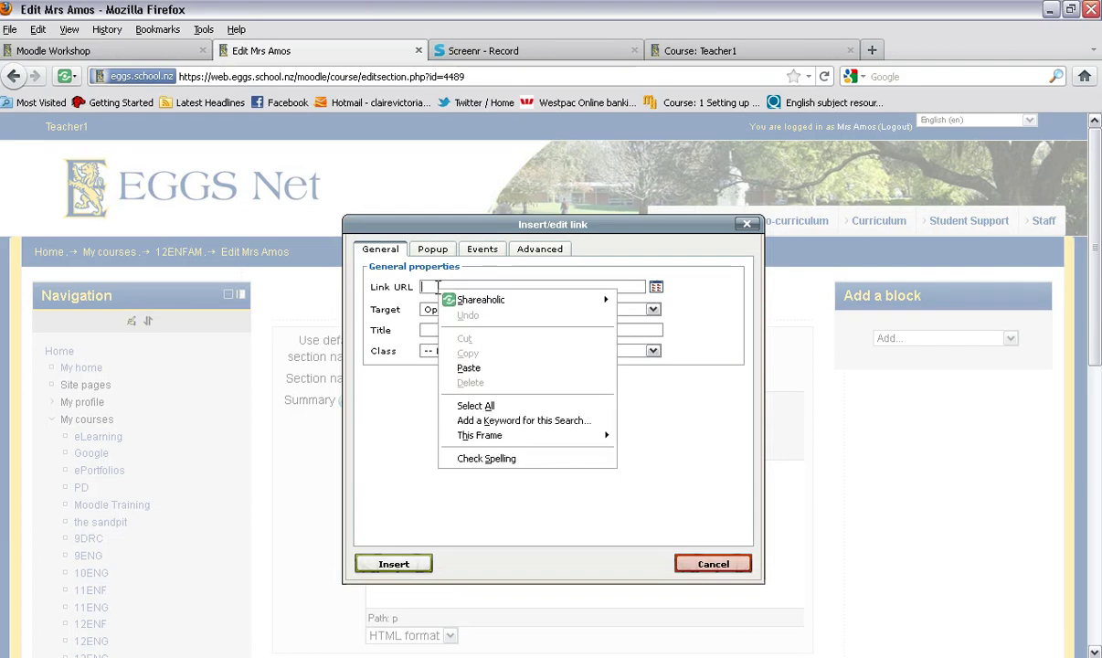
{"action": "left_click", "coordinate": [489, 365]}
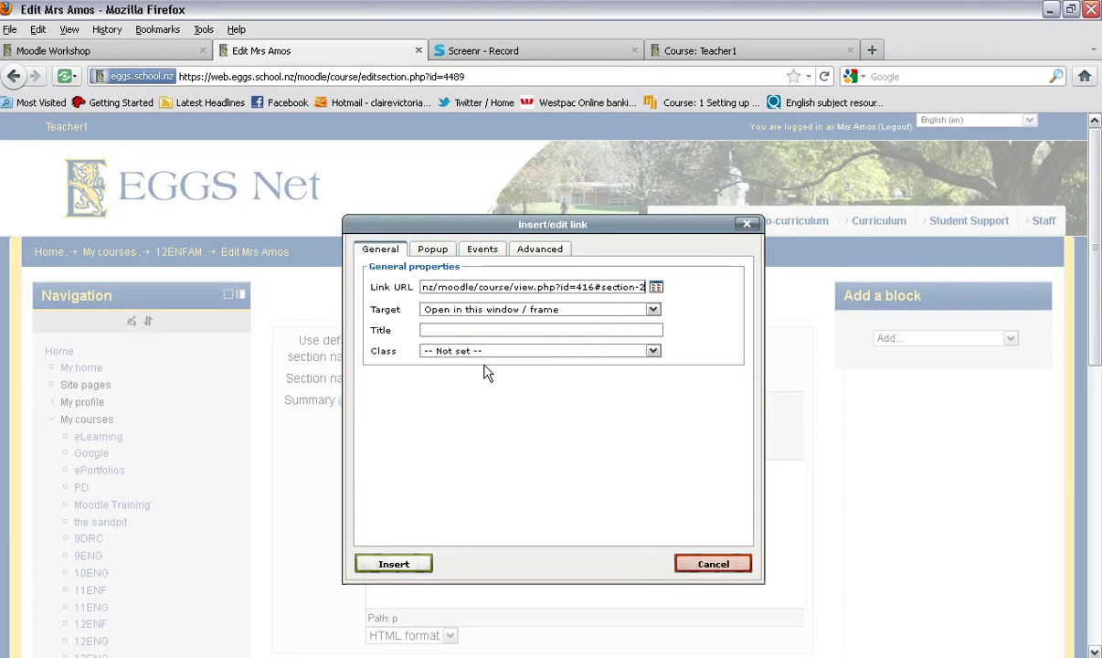
{"action": "left_click", "coordinate": [394, 565]}
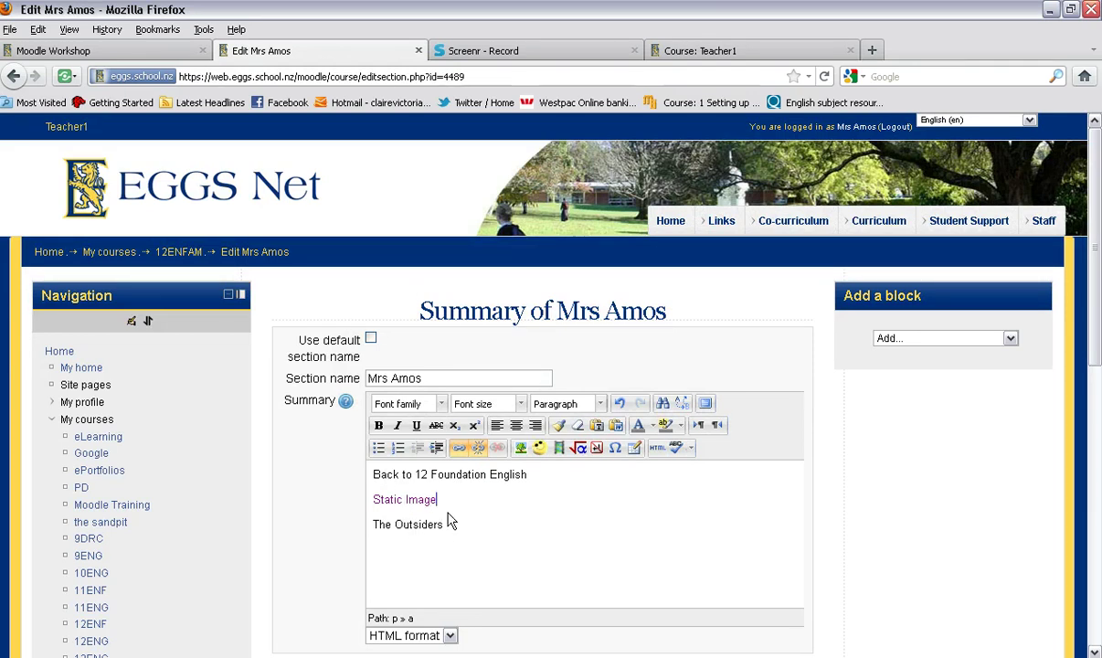
- Jump to section 3, The Outsiders unit, and copy its page address
{"action": "left_click", "coordinate": [736, 52]}
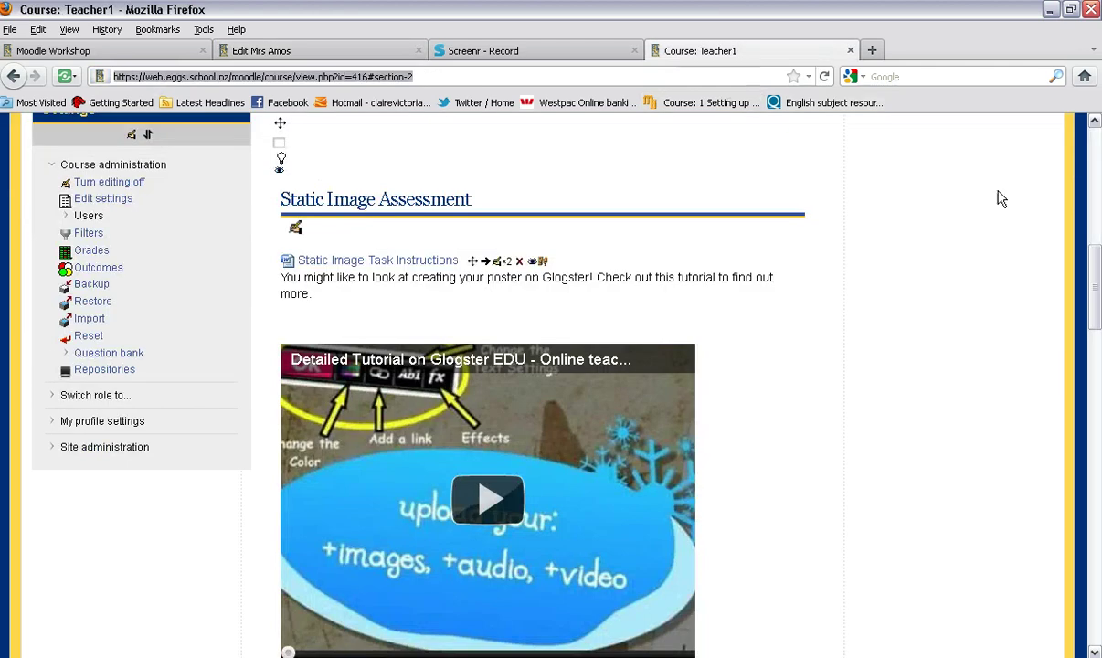
{"action": "left_click_drag", "start_coordinate": [1096, 291], "coordinate": [1096, 199]}
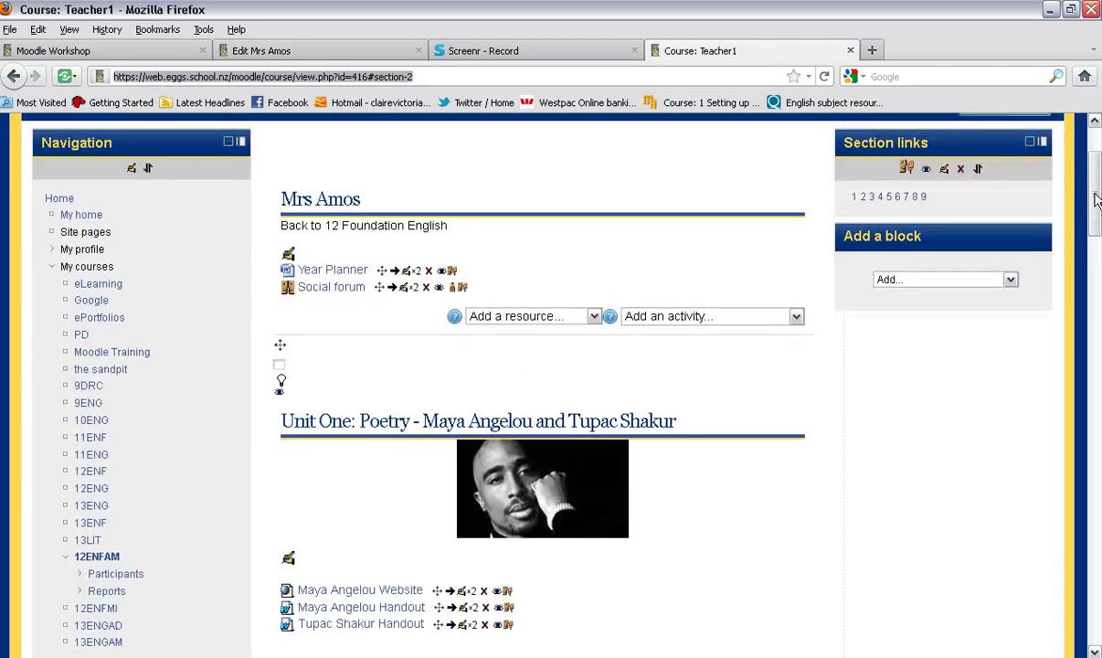
{"action": "left_click", "coordinate": [872, 197]}
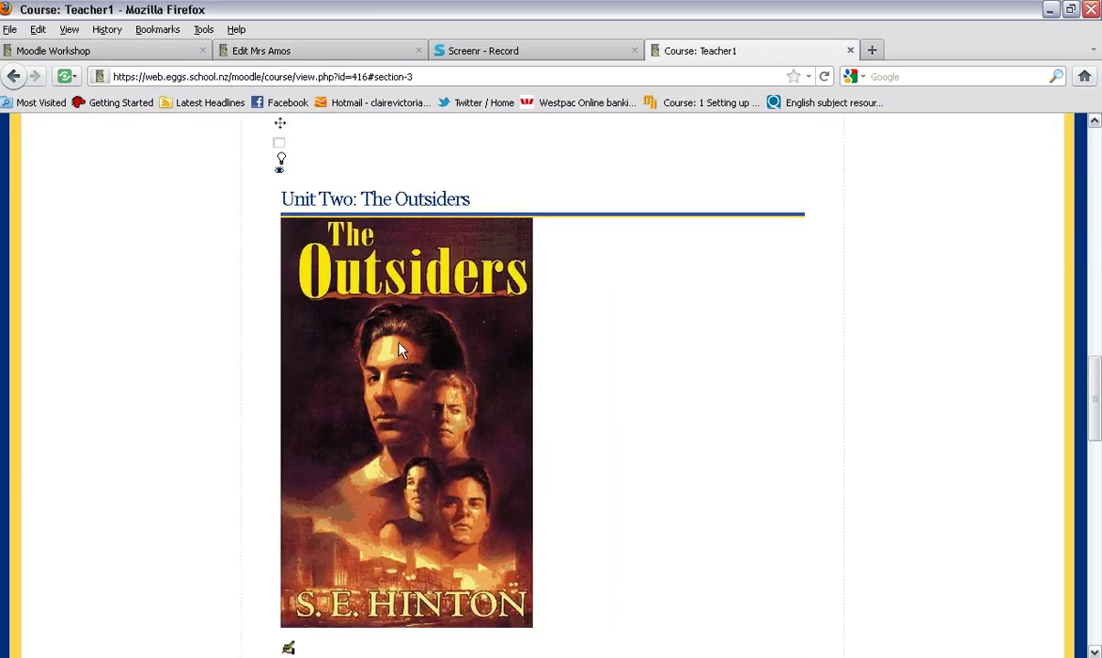
{"action": "left_click_drag", "start_coordinate": [423, 73], "coordinate": [104, 76]}
{"action": "right_click", "coordinate": [148, 73]}
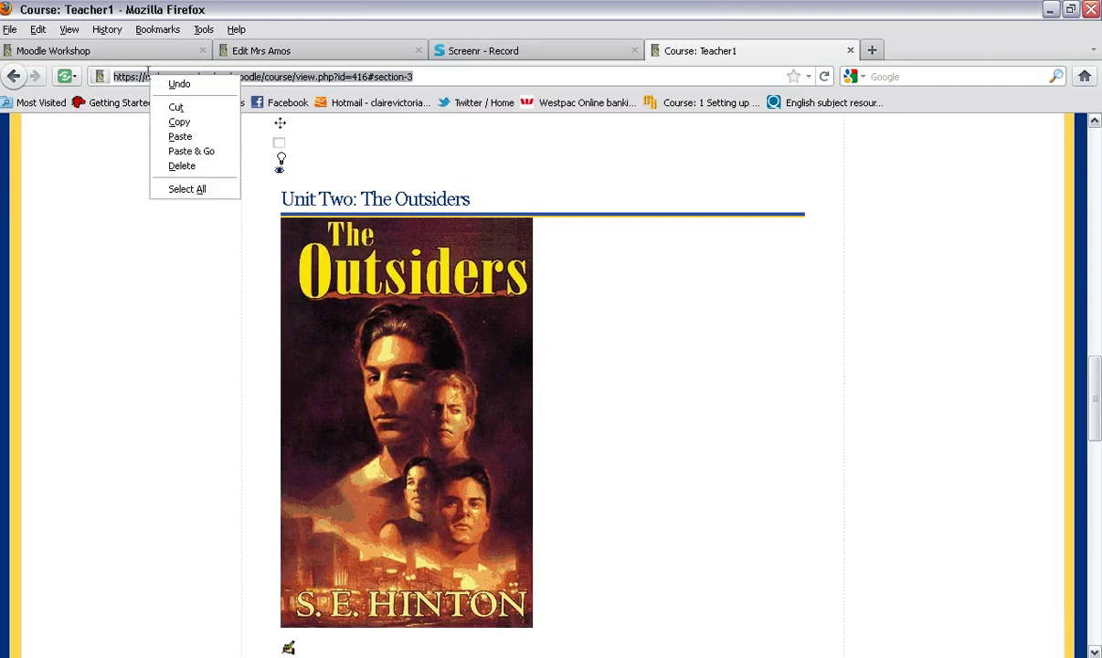
{"action": "left_click", "coordinate": [181, 122]}
- Link 'The Outsiders' in the summary to the section 3 address and save the summary
{"action": "left_click", "coordinate": [243, 51]}
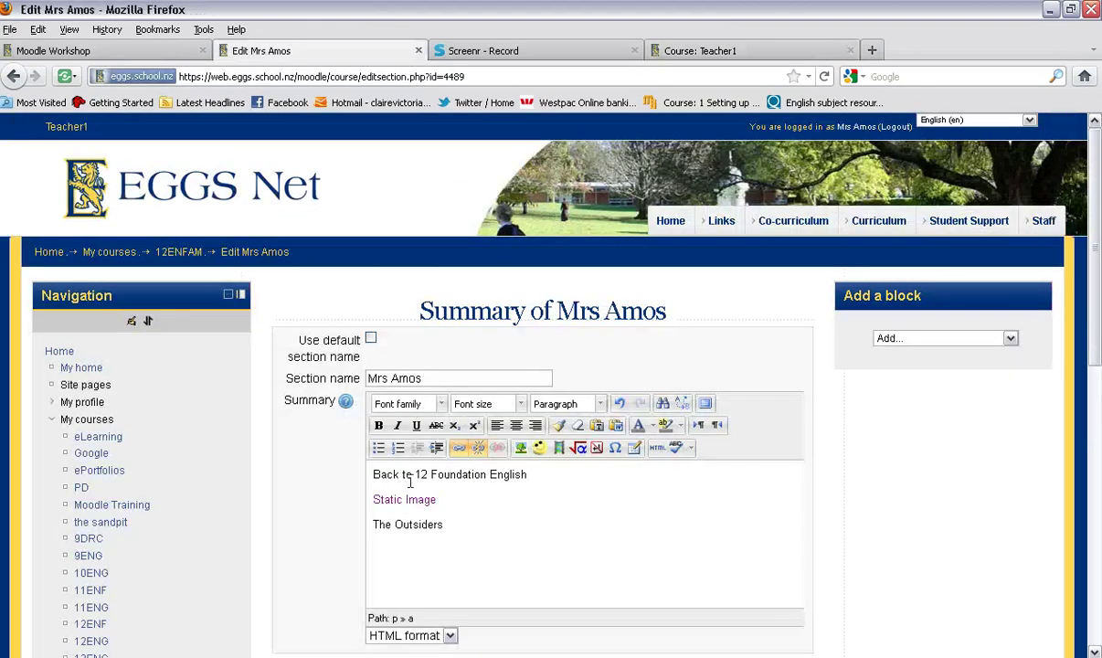
{"action": "left_click", "coordinate": [439, 500]}
{"action": "left_click_drag", "start_coordinate": [447, 523], "coordinate": [370, 524]}
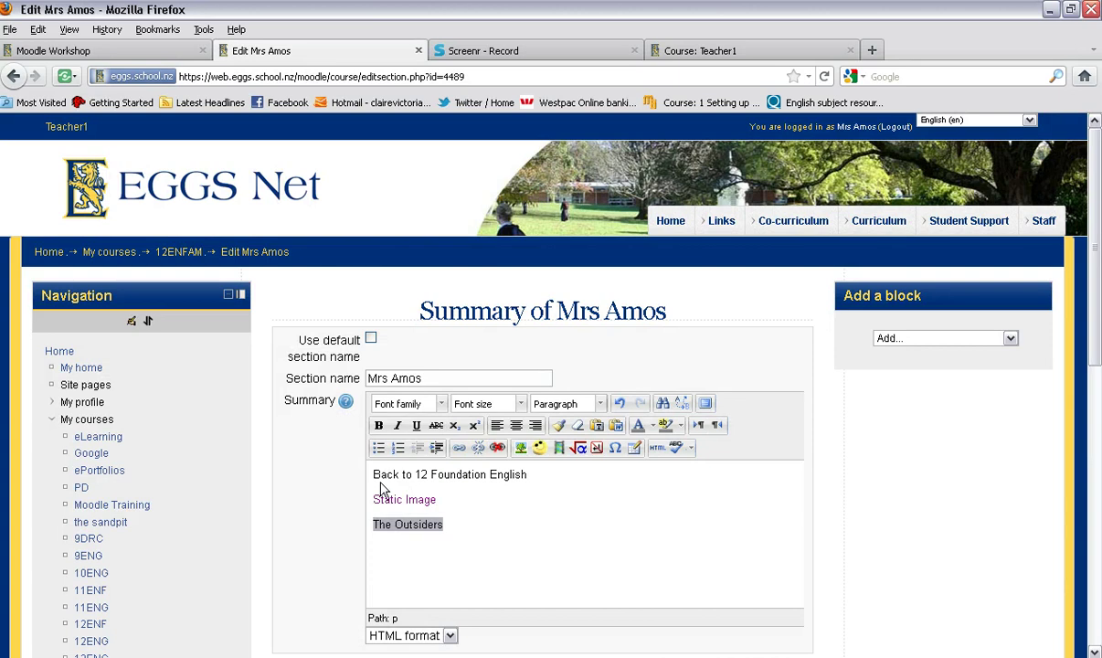
{"action": "left_click", "coordinate": [459, 448]}
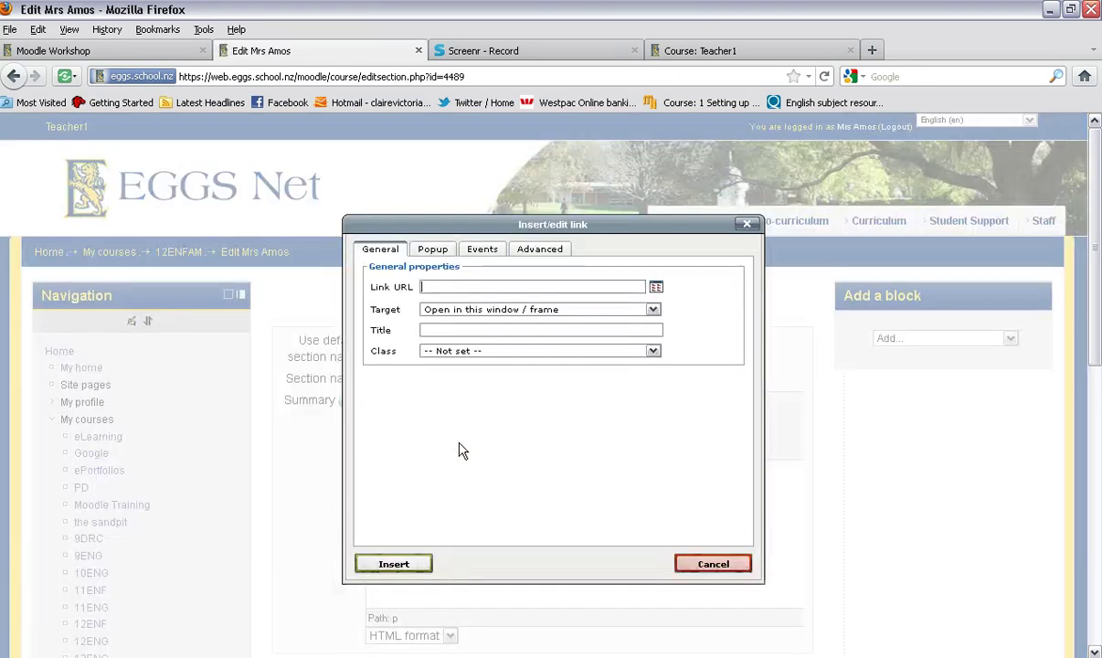
{"action": "right_click", "coordinate": [431, 287]}
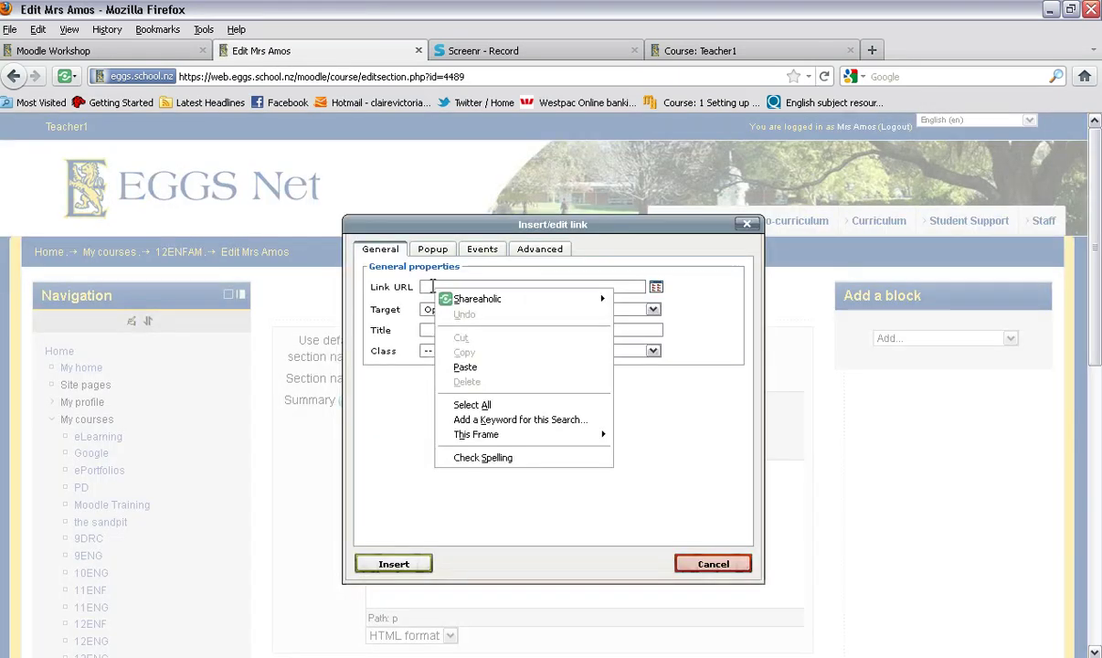
{"action": "left_click", "coordinate": [487, 372]}
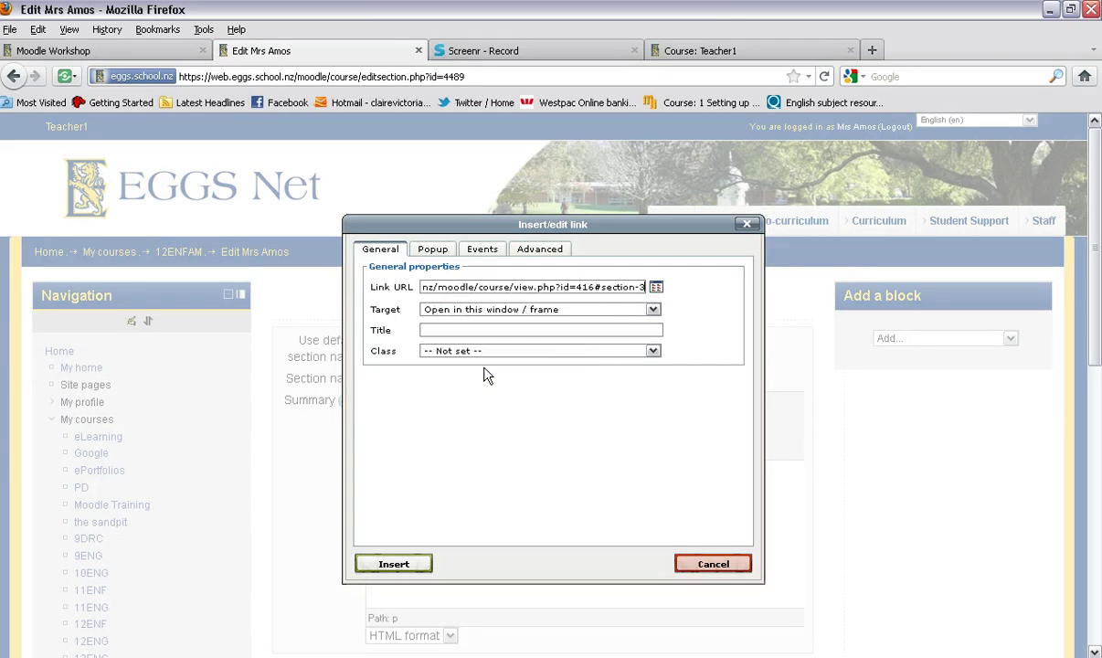
{"action": "left_click", "coordinate": [388, 564]}
{"action": "scroll", "coordinate": [1032, 339], "scroll_direction": "down", "scroll_amount": 2}
{"action": "left_click", "coordinate": [358, 576]}
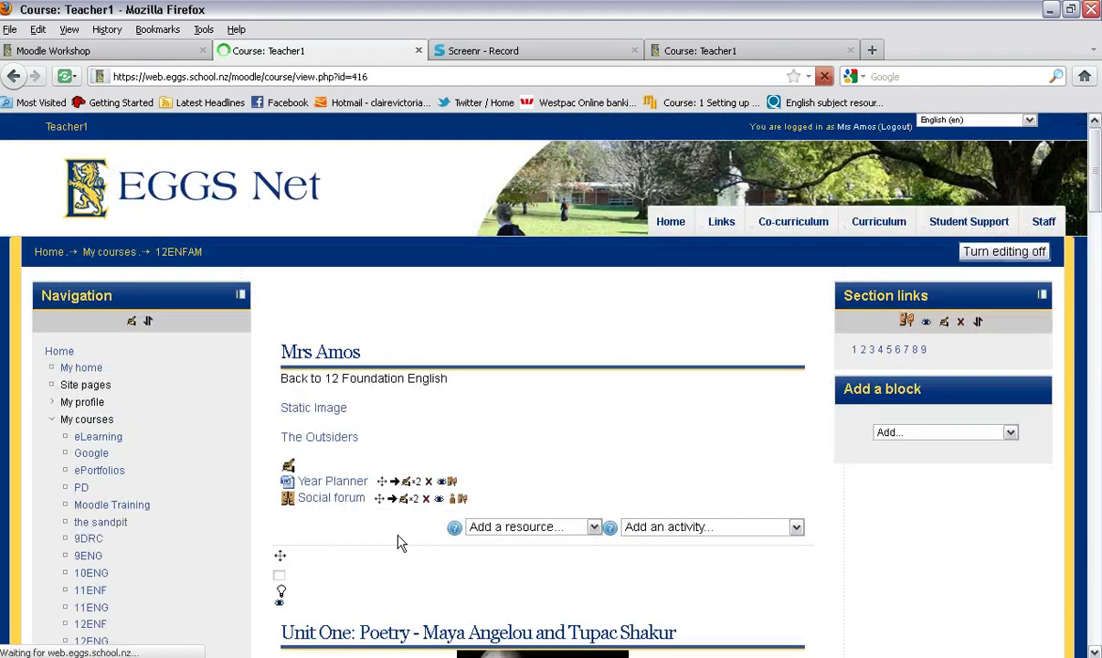
- Test that the Static Image and The Outsiders links reach sections 2 and 3
{"action": "left_click", "coordinate": [303, 413]}
{"action": "left_click_drag", "start_coordinate": [1096, 324], "coordinate": [1095, 208]}
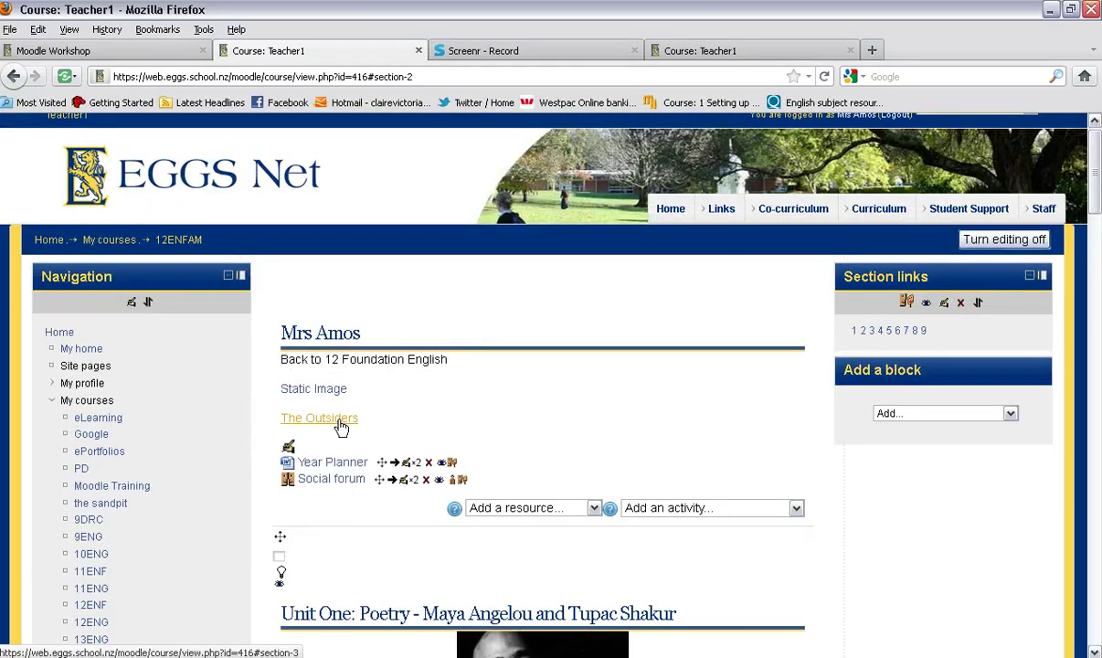
{"action": "left_click", "coordinate": [341, 422]}
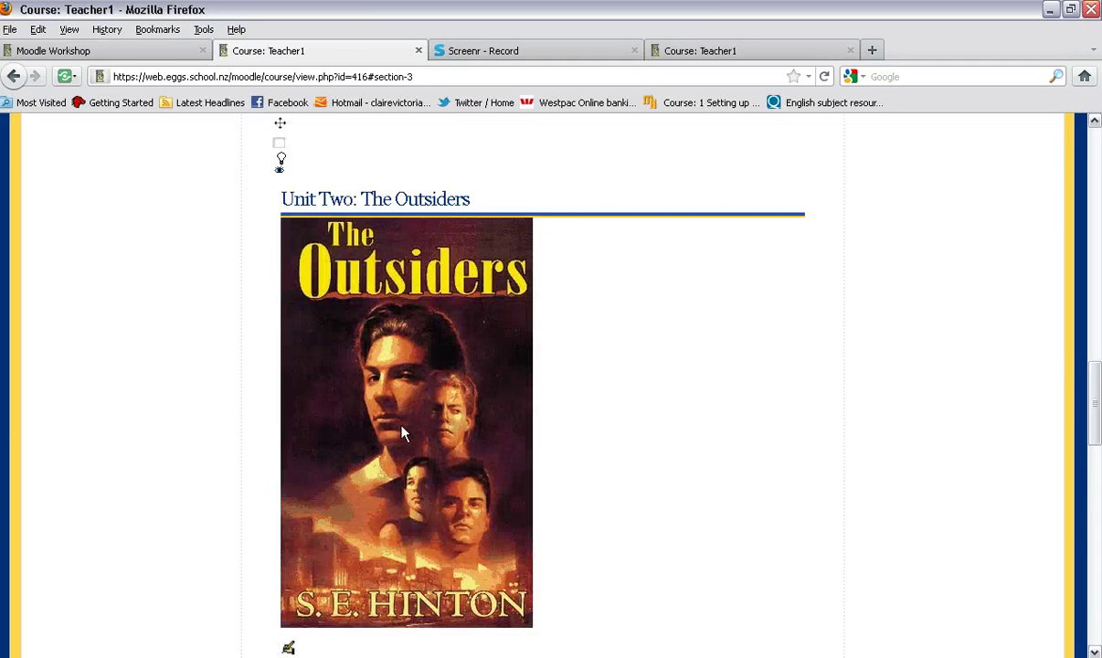
{"action": "left_click_drag", "start_coordinate": [1095, 404], "coordinate": [1096, 165]}
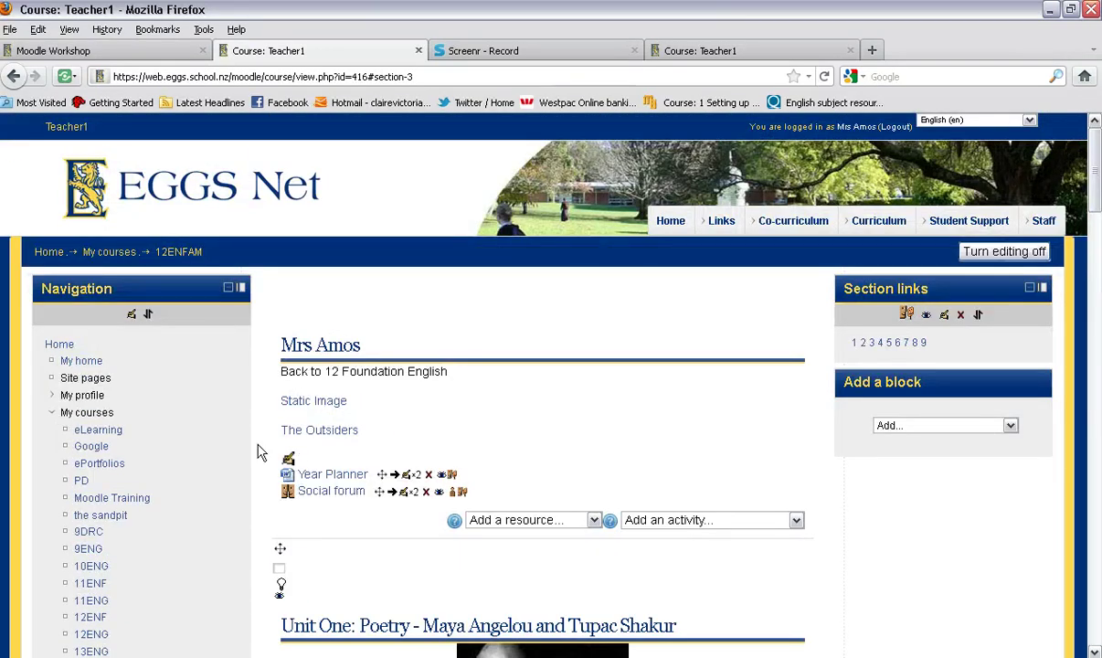